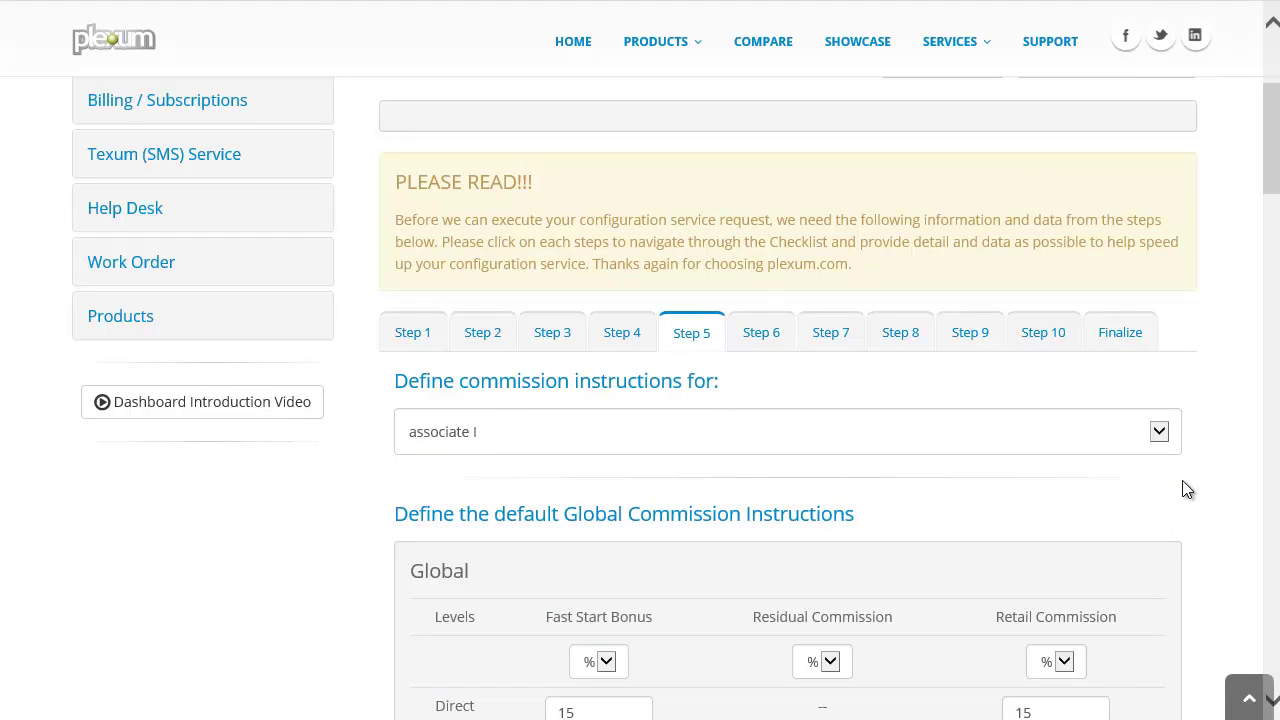
# Step: Check which class ranks are available for defining commission instructions, keeping associate I selected
pyautogui.scroll(-1, 1187, 489)
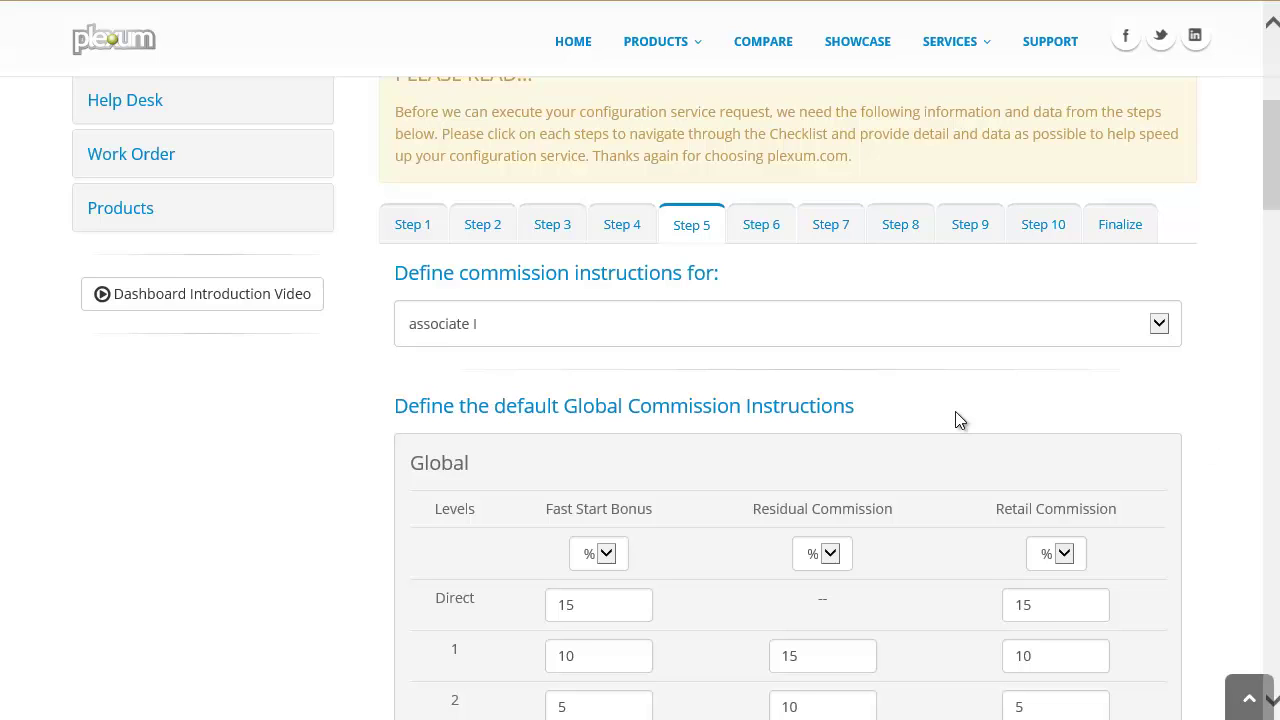
pyautogui.click(603, 324)
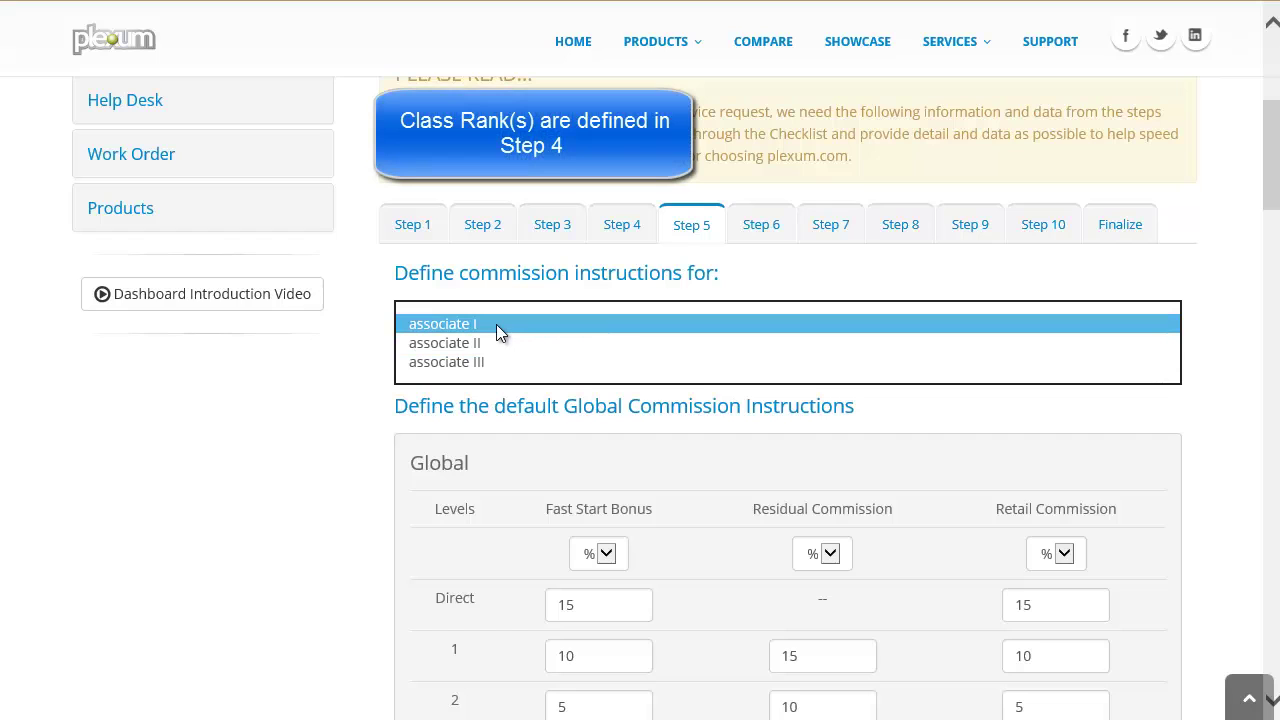
pyautogui.click(1212, 390)
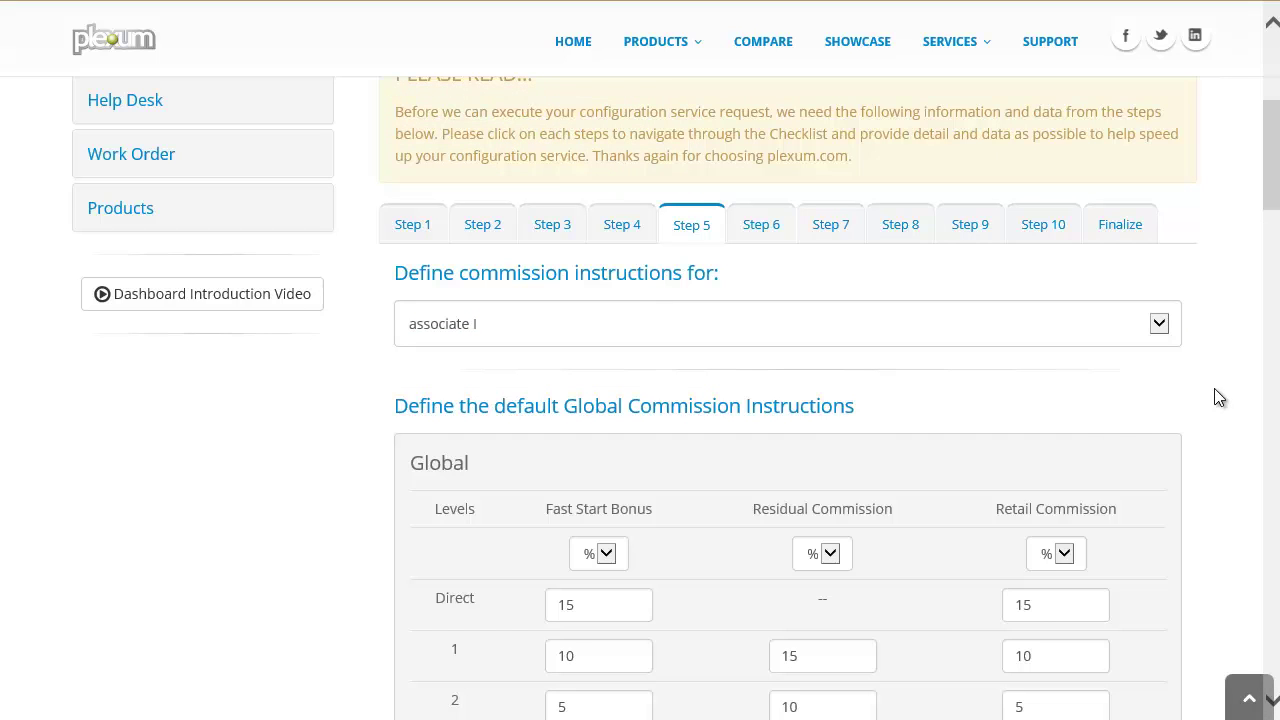
# Step: Examine the Fast Start Bonus, Residual Commission and Retail Commission levels in the Global table for associate I
pyautogui.scroll(-3, 1214, 388)
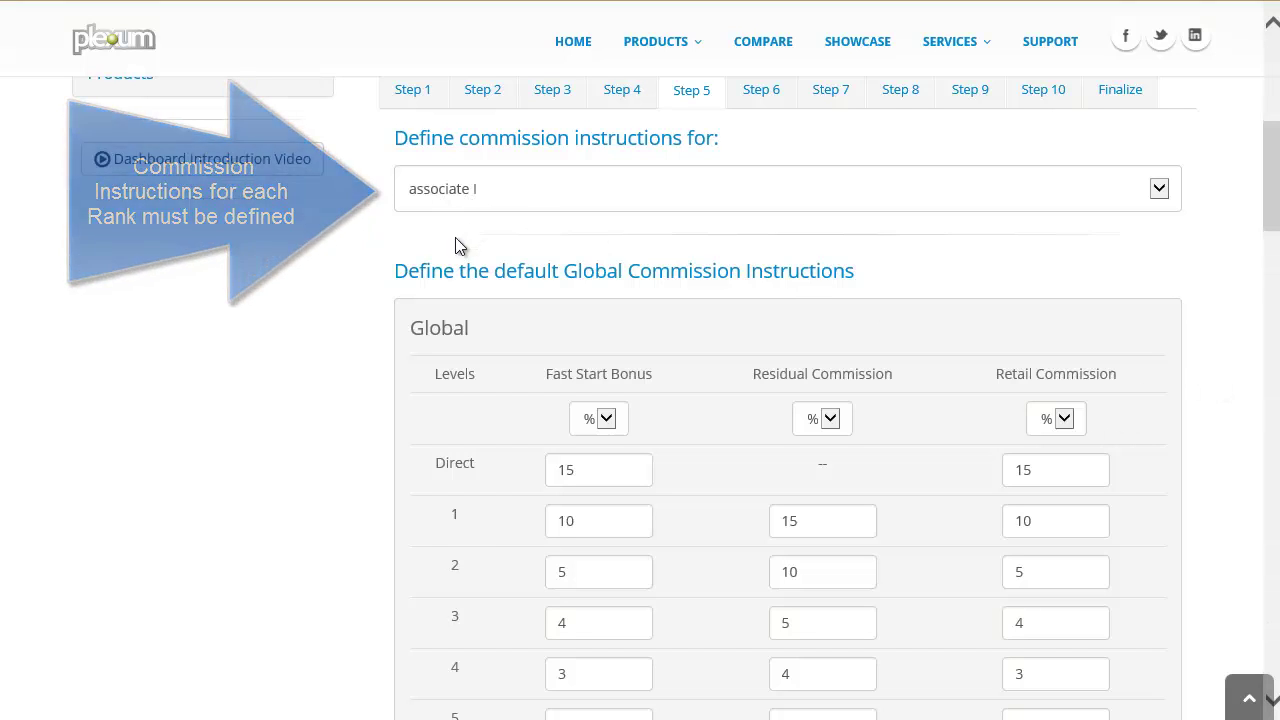
pyautogui.scroll(-1, 452, 270)
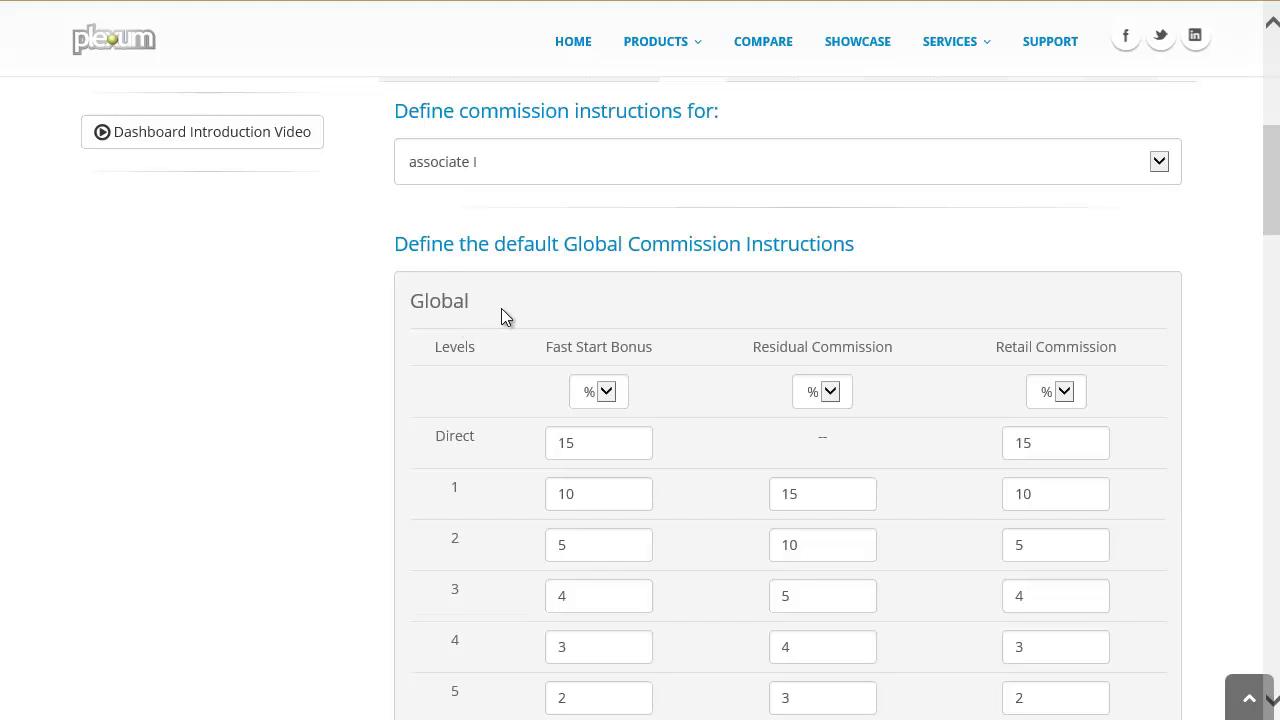
pyautogui.scroll(-3, 502, 308)
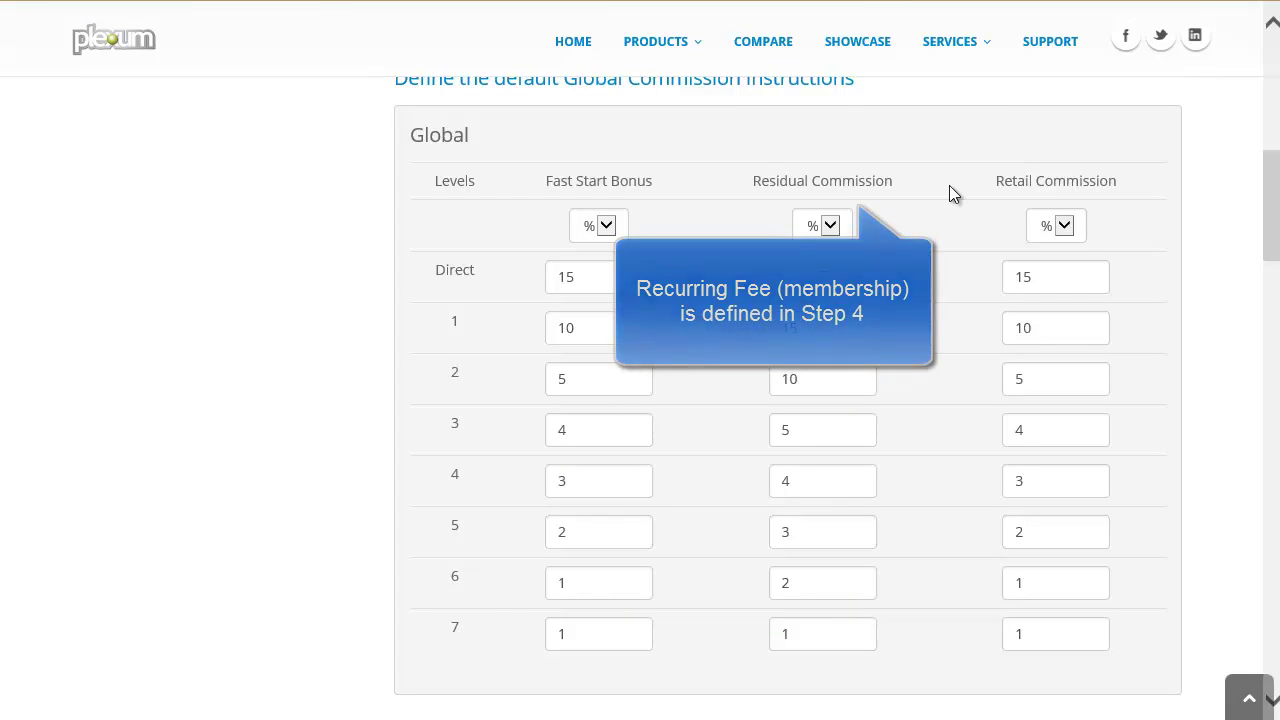
pyautogui.scroll(2, 951, 194)
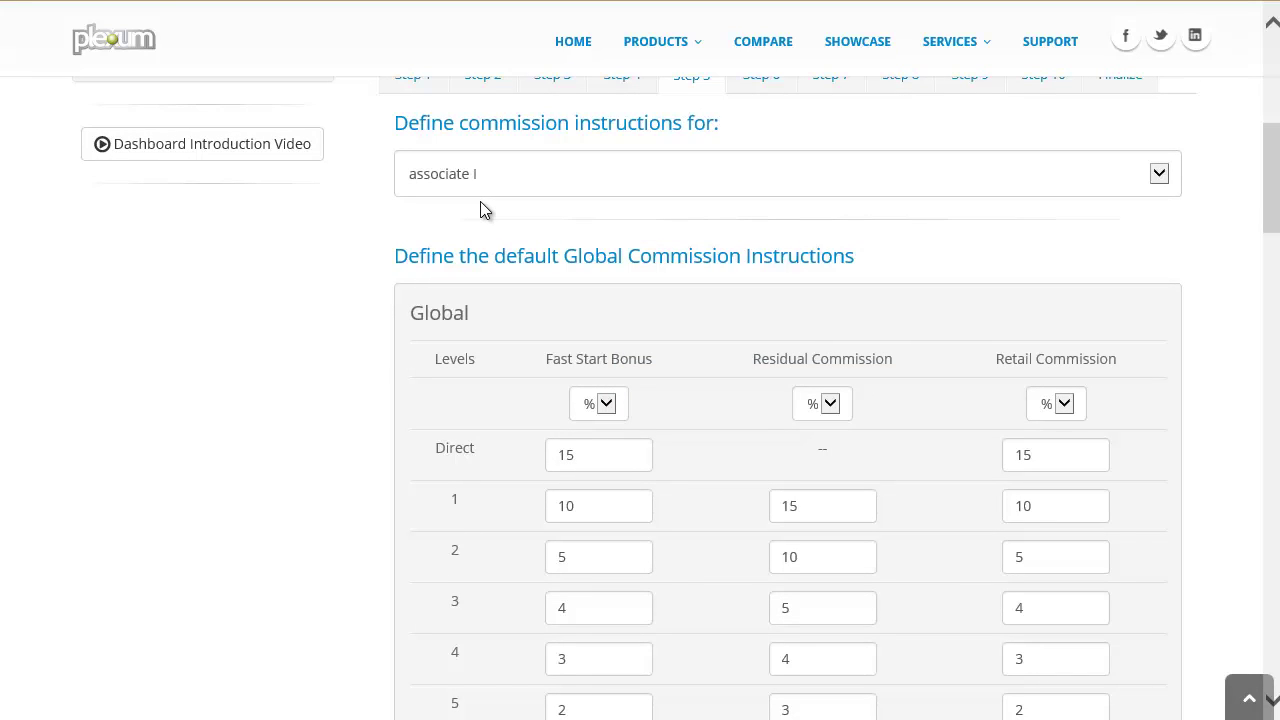
pyautogui.scroll(-1, 769, 313)
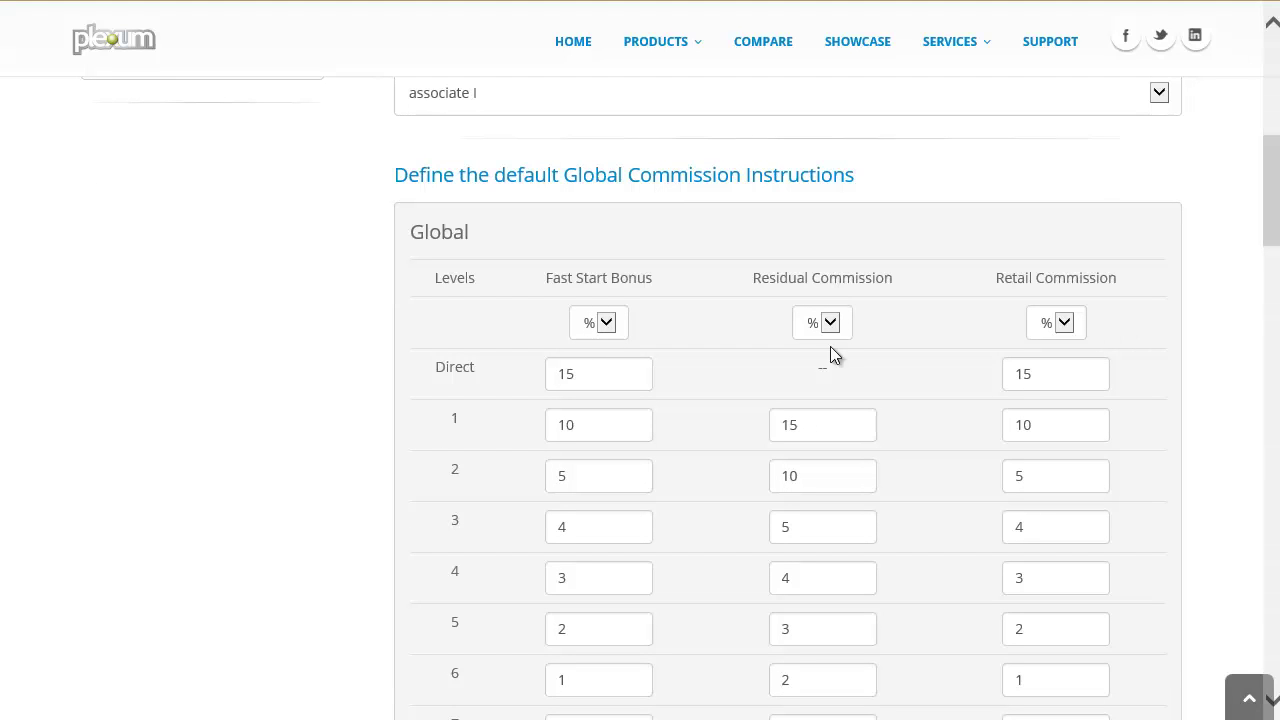
pyautogui.scroll(-3, 866, 338)
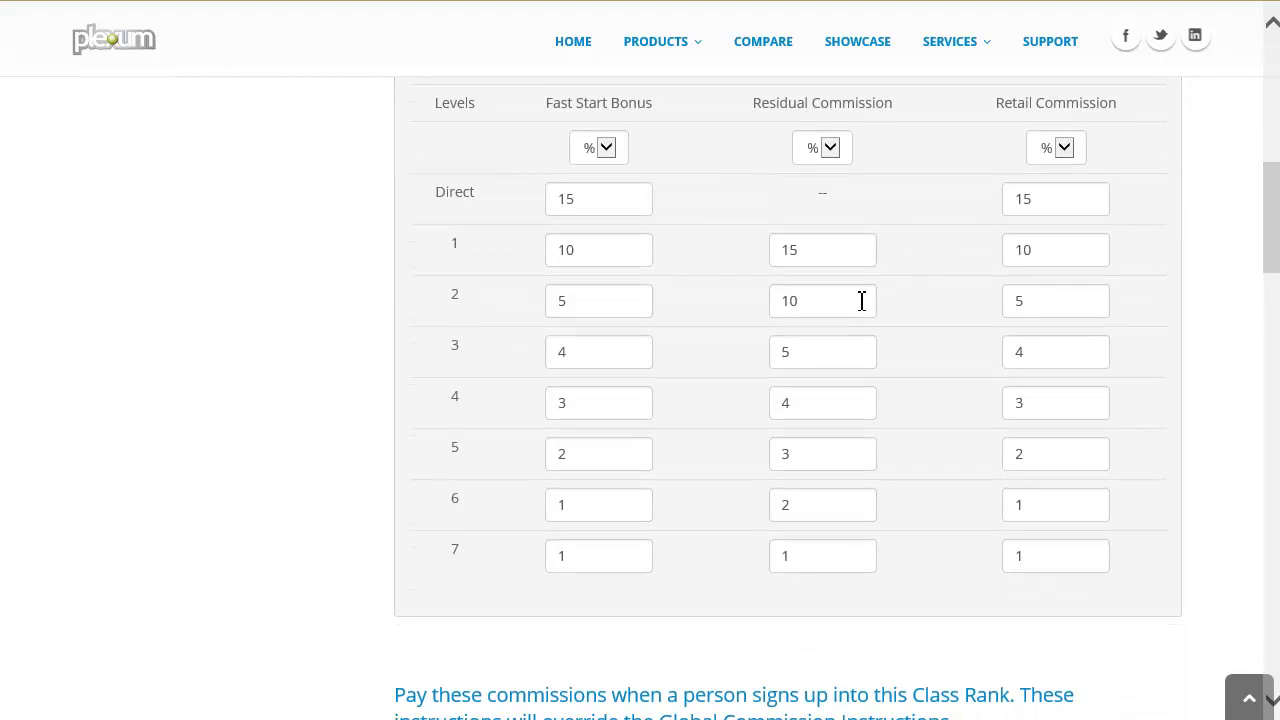
pyautogui.scroll(1, 860, 297)
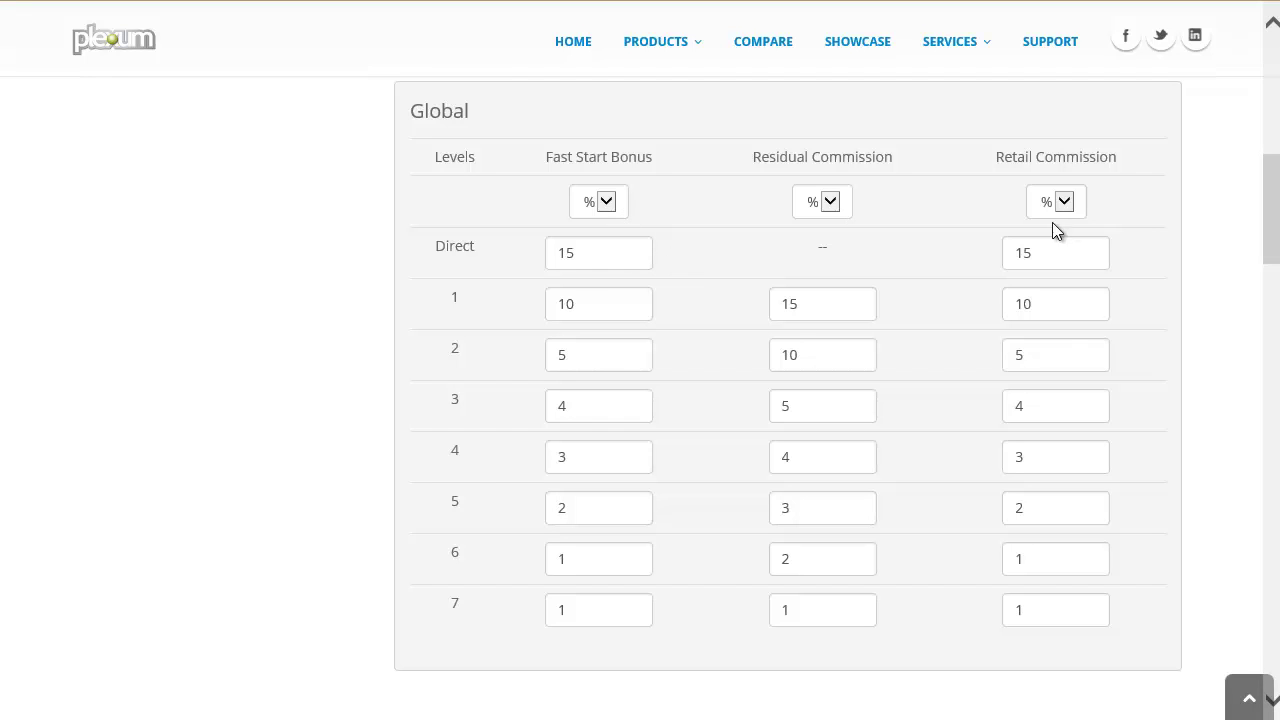
# Step: Switch the Global Fast Start Bonus unit to $ and back to %
pyautogui.click(606, 202)
pyautogui.click(595, 222)
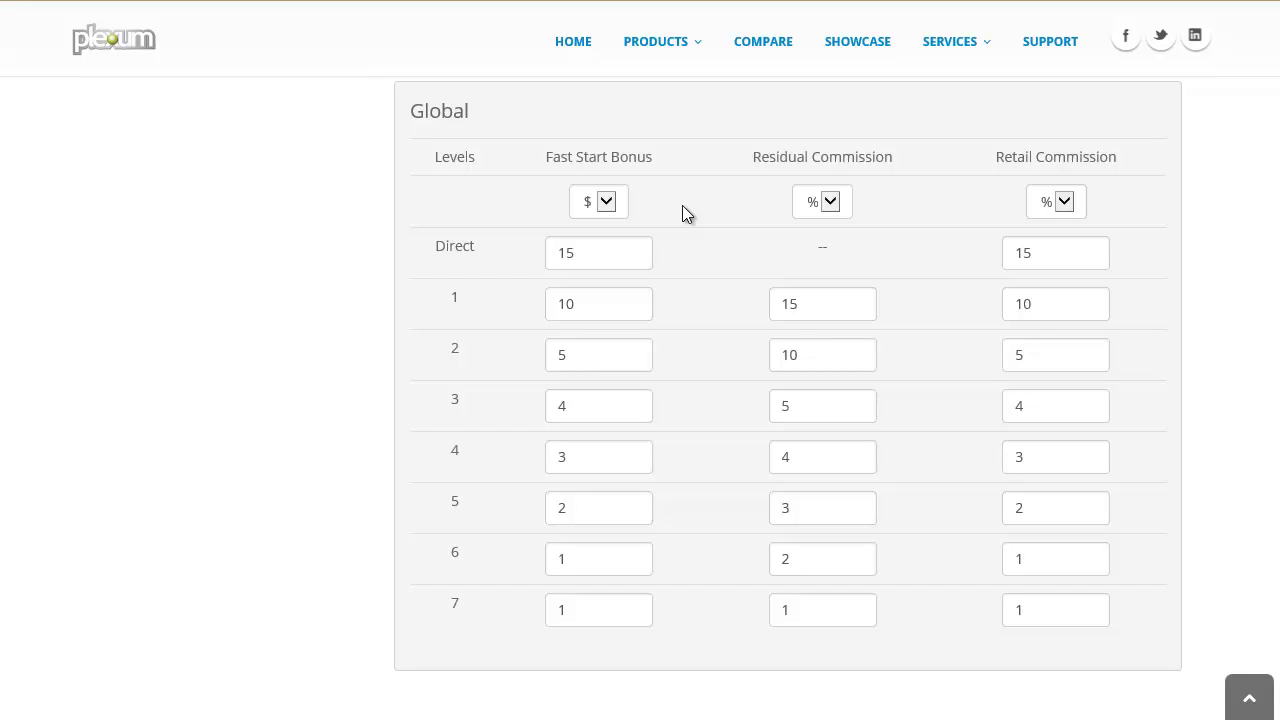
pyautogui.click(598, 201)
pyautogui.click(601, 182)
# Step: Compare the Global commission instructions with the override tables for class ranks associate I and associate II
pyautogui.scroll(-6, 681, 248)
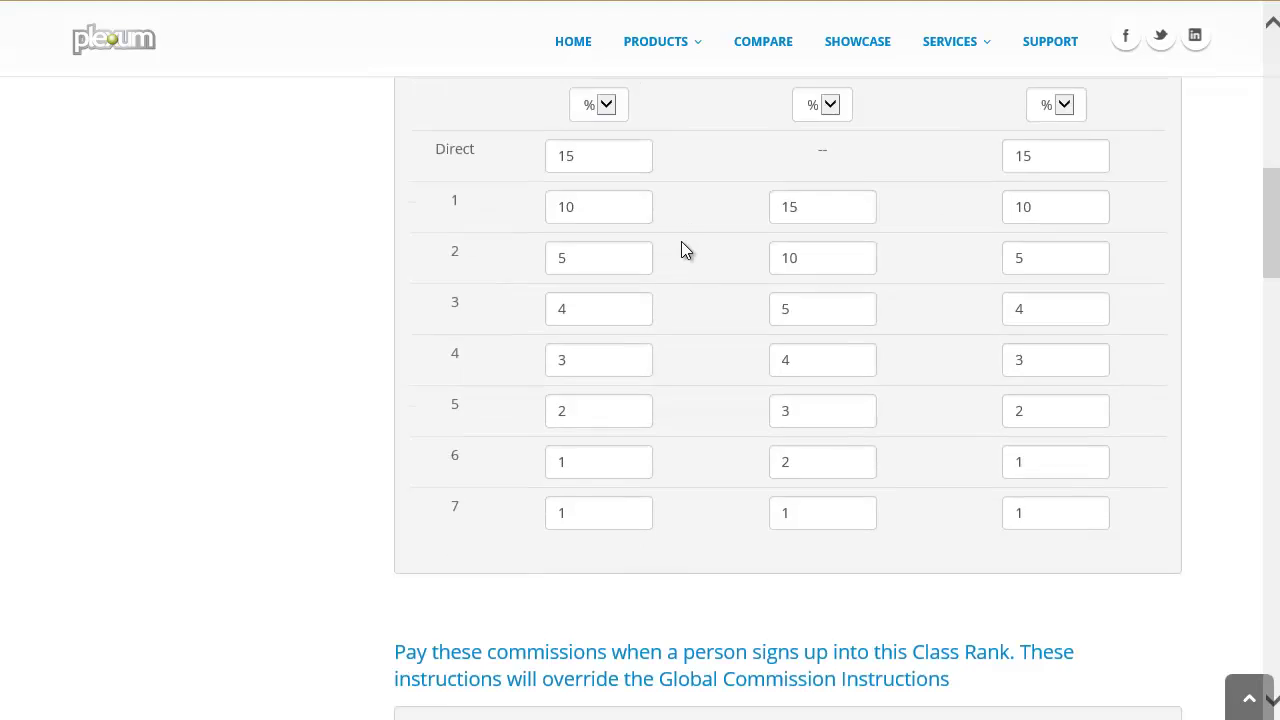
pyautogui.scroll(-1, 680, 235)
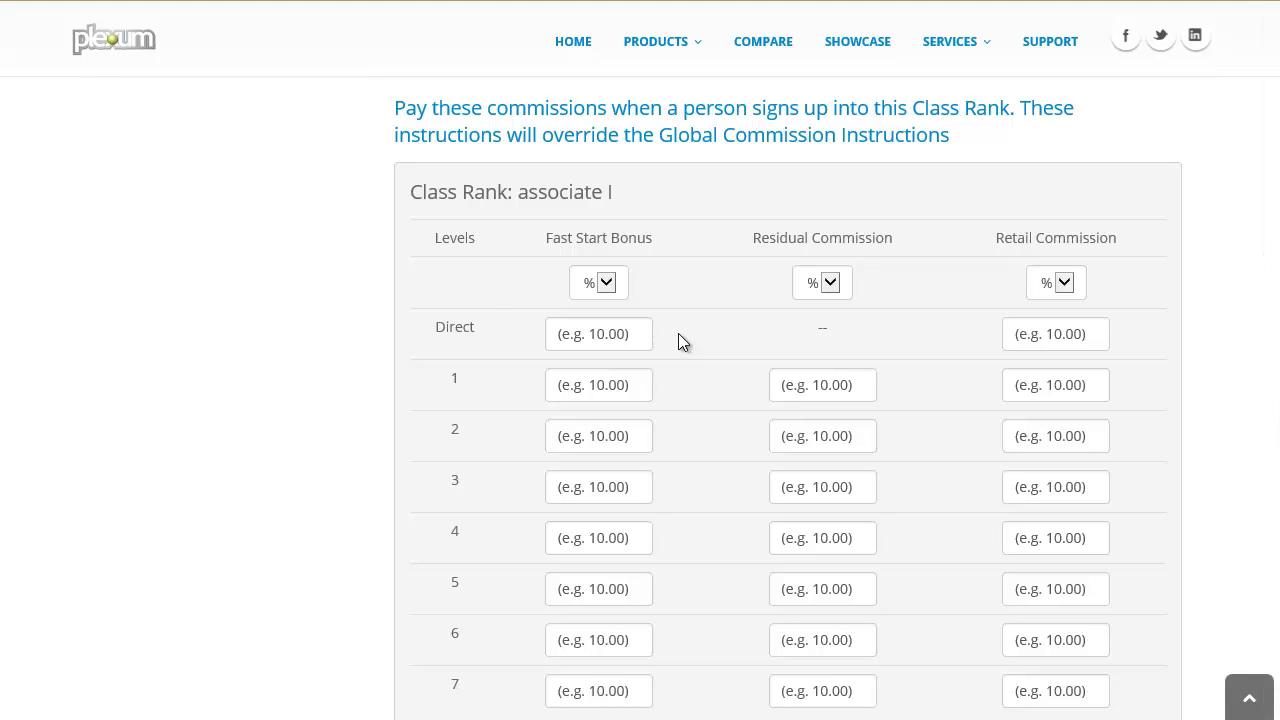
pyautogui.scroll(7, 690, 332)
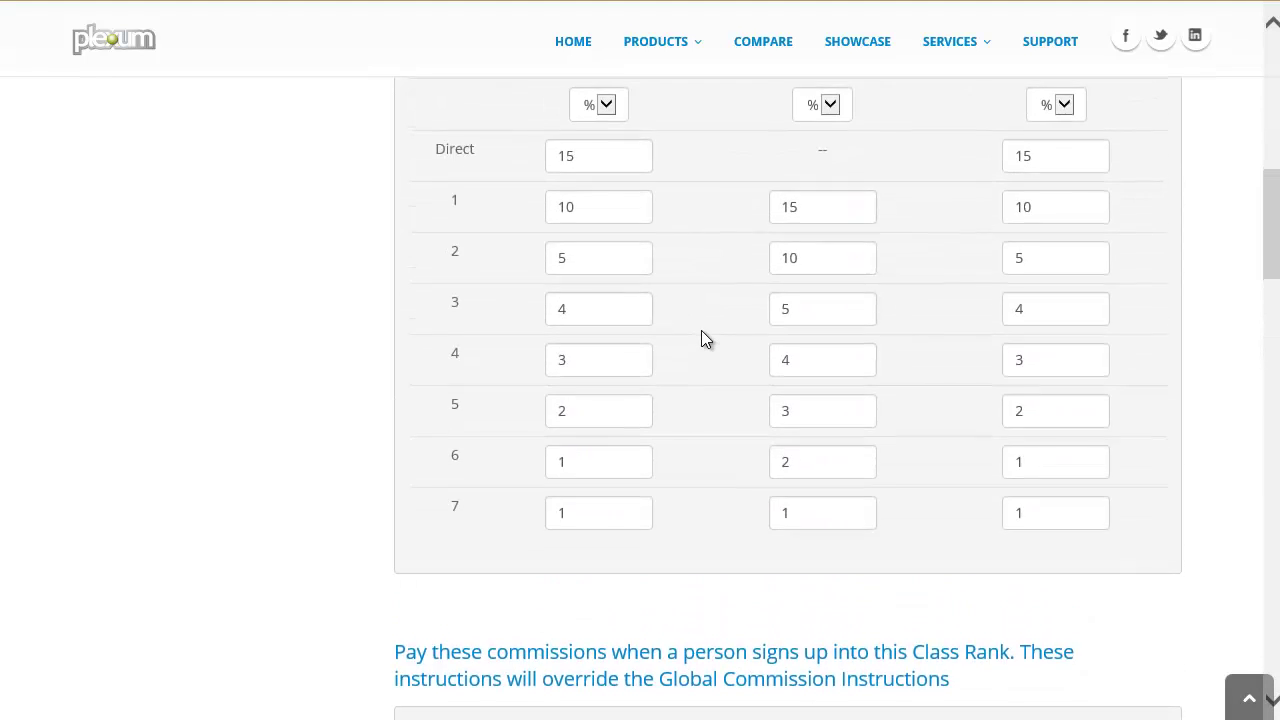
pyautogui.scroll(2, 701, 330)
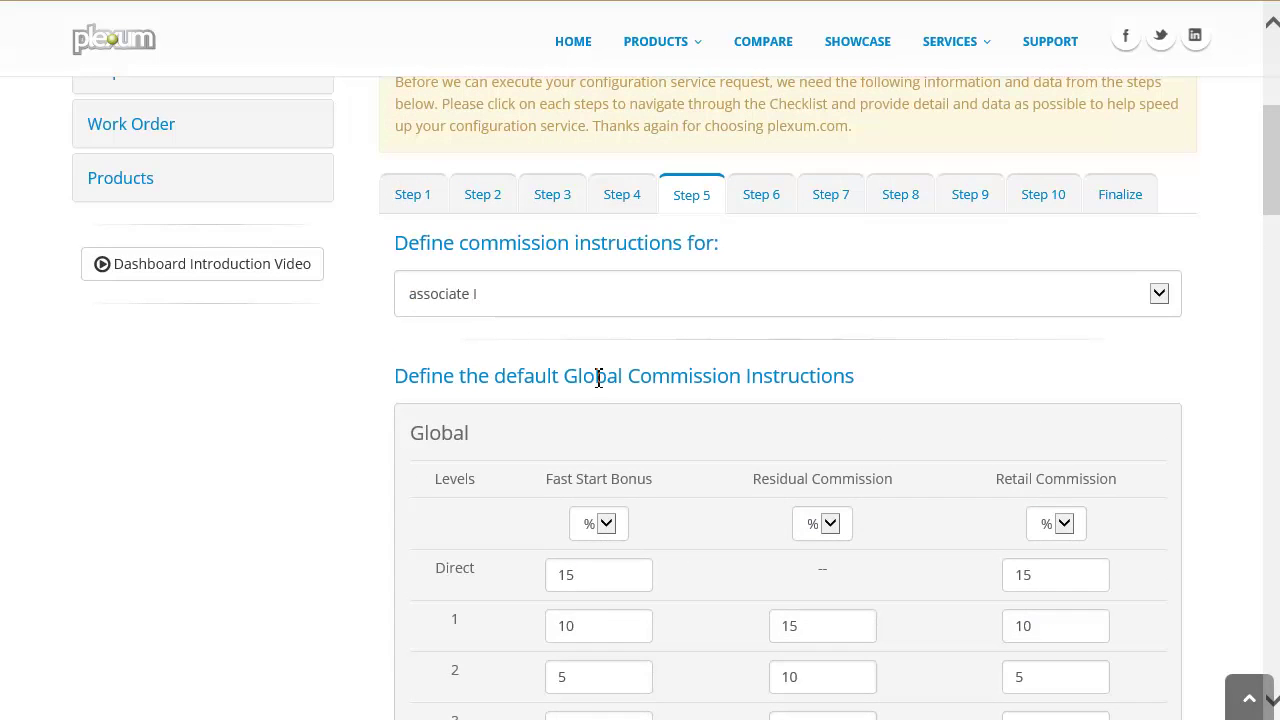
pyautogui.scroll(-9, 614, 386)
pyautogui.scroll(2, 666, 382)
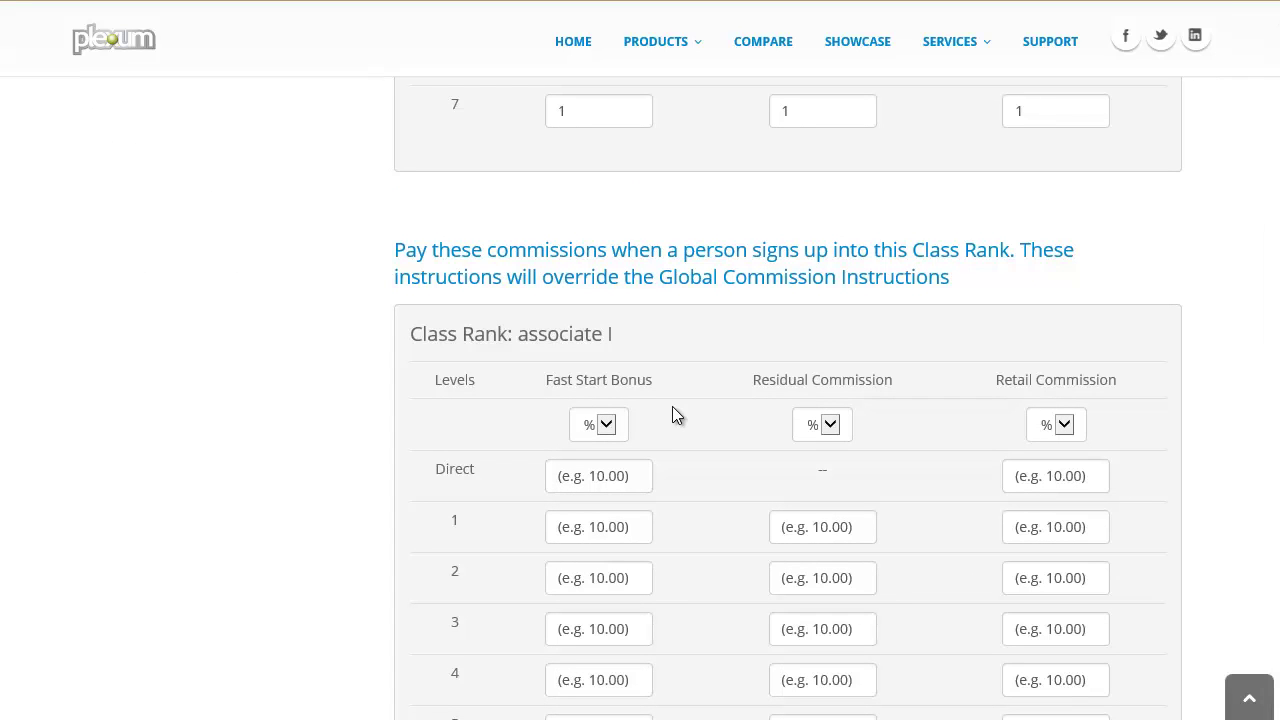
pyautogui.scroll(7, 672, 415)
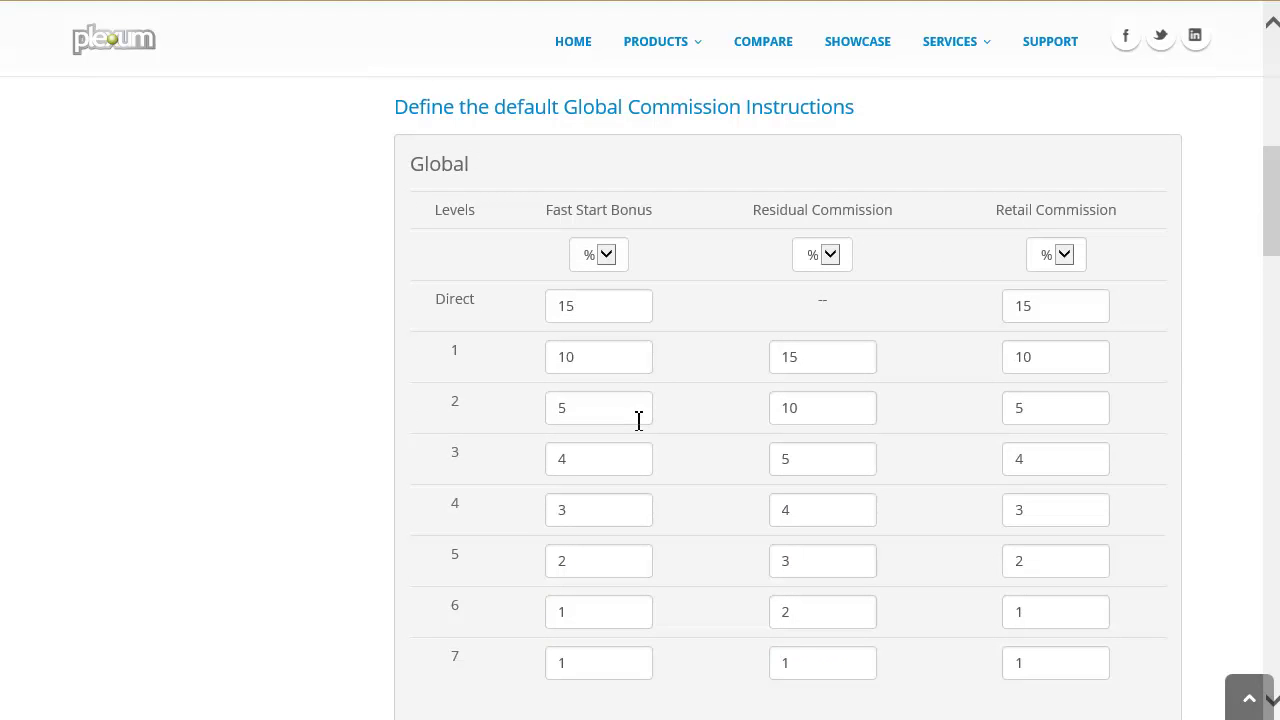
pyautogui.scroll(-1, 668, 363)
pyautogui.scroll(-8, 664, 354)
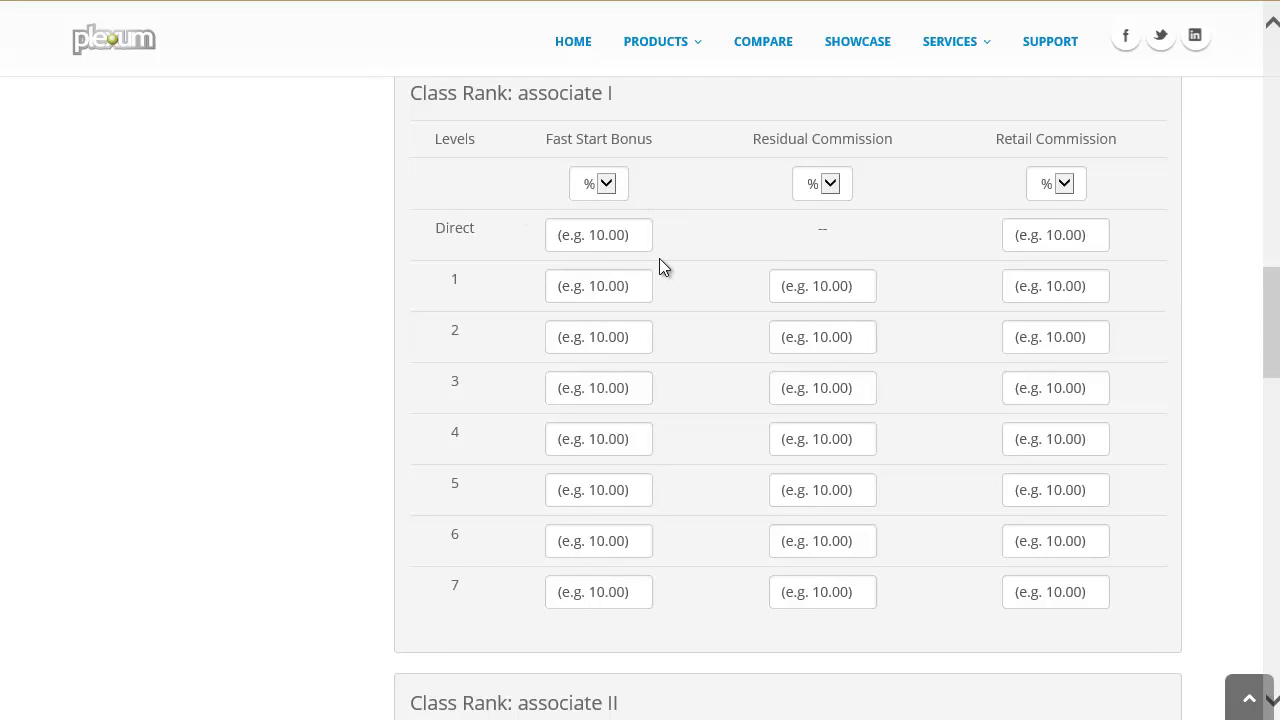
pyautogui.scroll(-3, 659, 258)
pyautogui.scroll(-2, 658, 287)
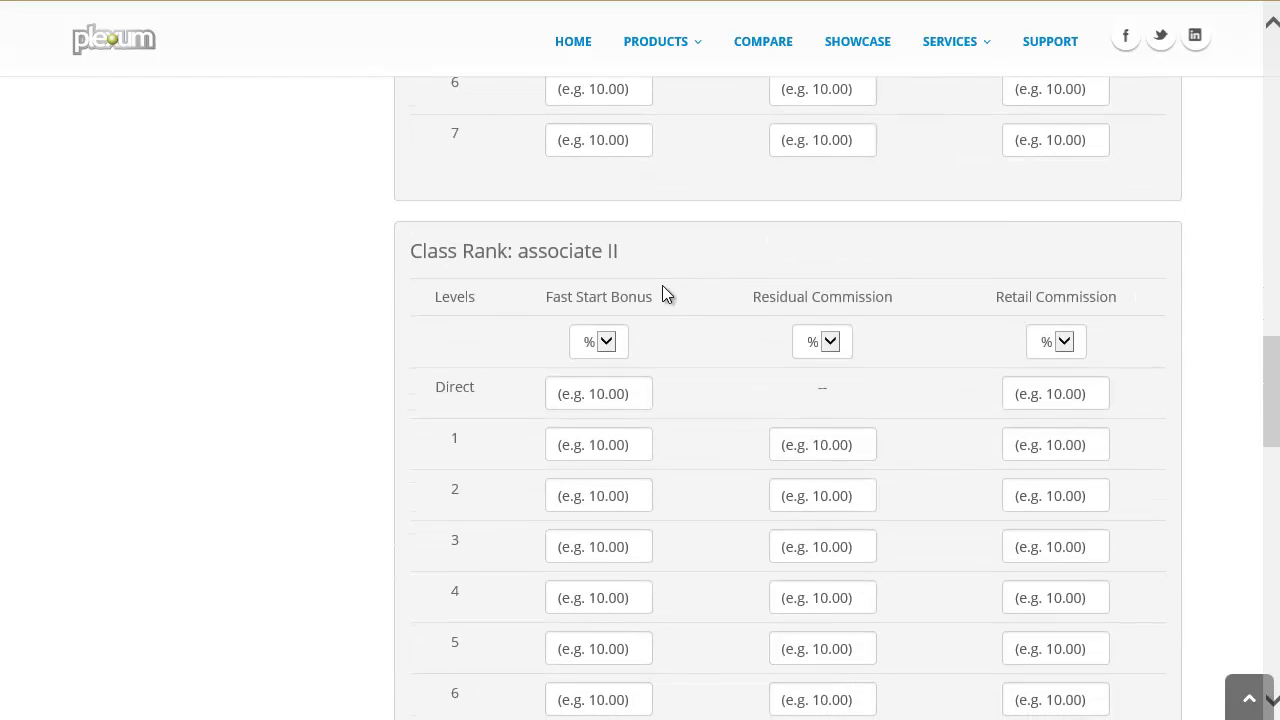
pyautogui.scroll(-1, 666, 268)
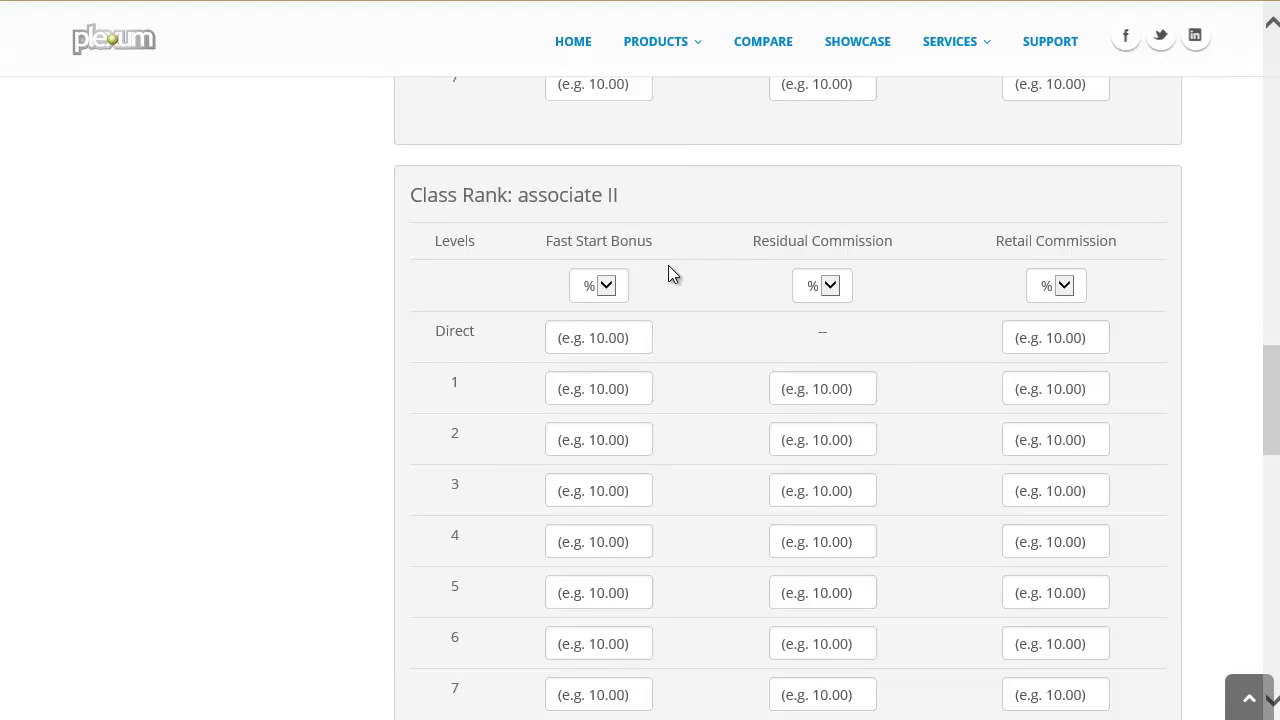
# Step: Set the Direct Fast Start Bonus to 20 in the Class Rank: associate II override table
pyautogui.moveTo(1270, 367); pyautogui.dragTo(1270, 190)
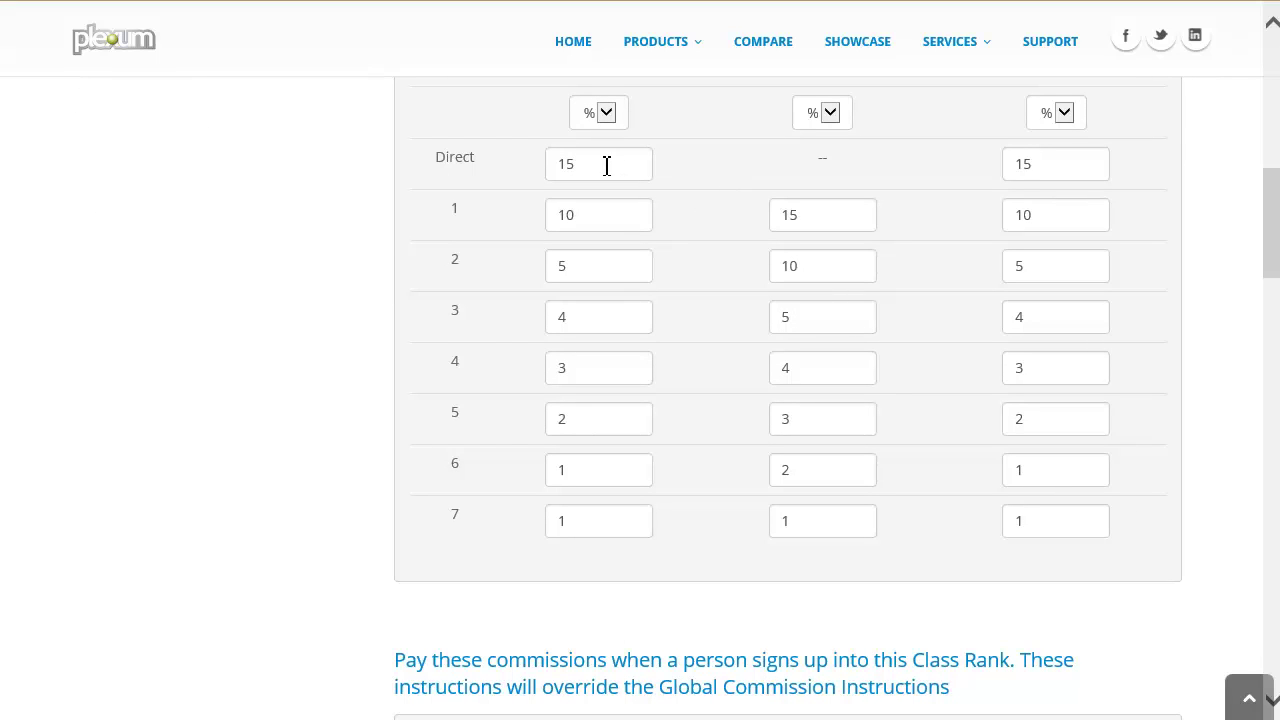
pyautogui.moveTo(1271, 220); pyautogui.dragTo(1271, 400)
pyautogui.click(640, 264)
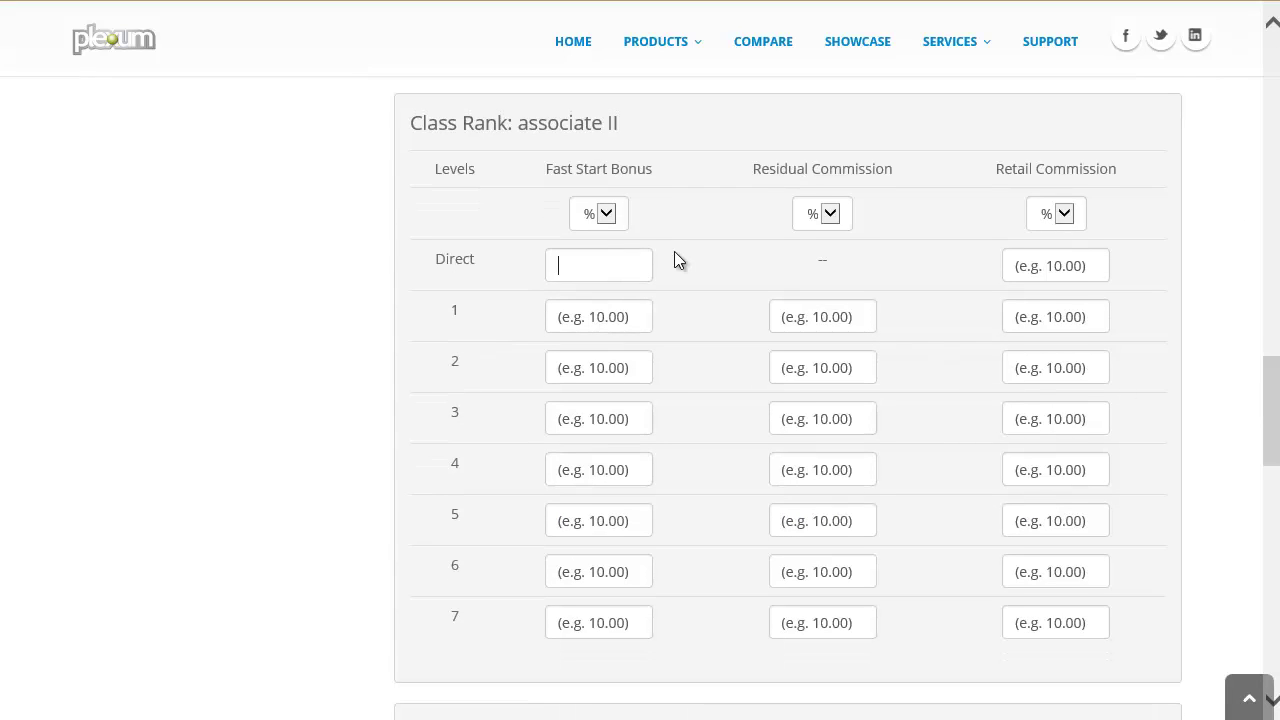
pyautogui.write('20')
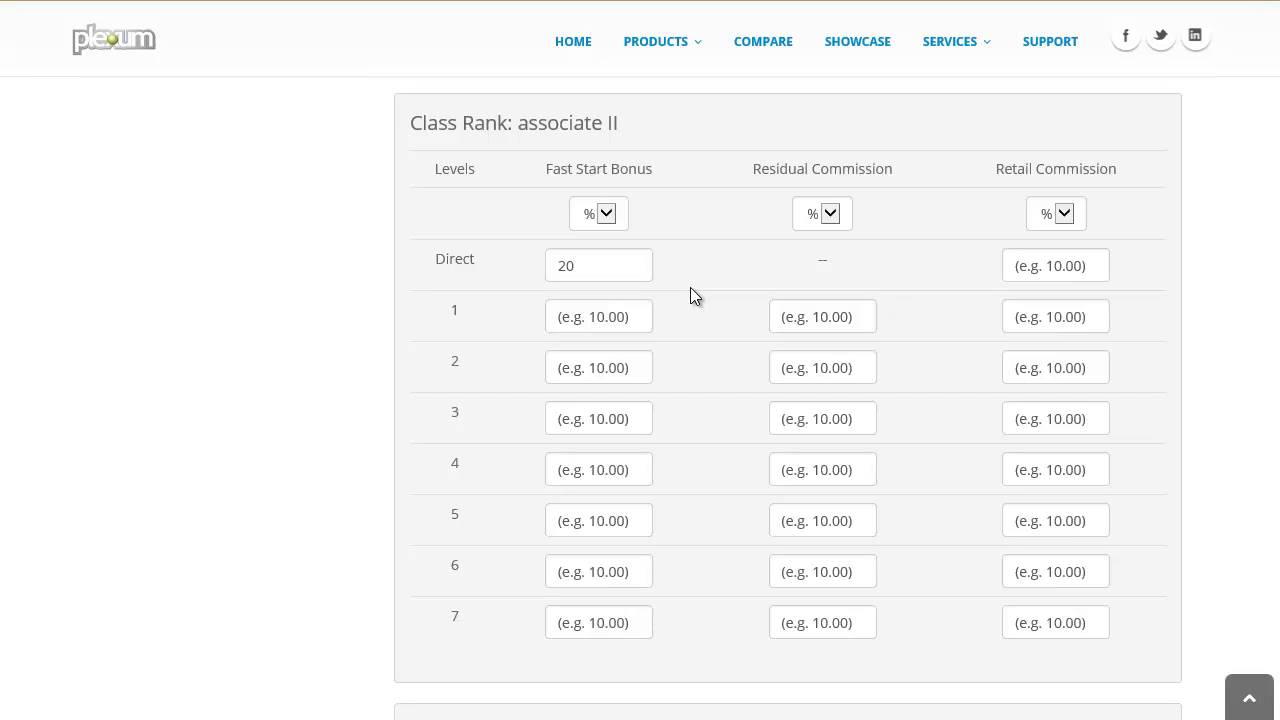
# Step: Set the Direct Fast Start Bonus to 25 in the Class Rank: associate III override table
pyautogui.moveTo(1272, 376); pyautogui.dragTo(1275, 481)
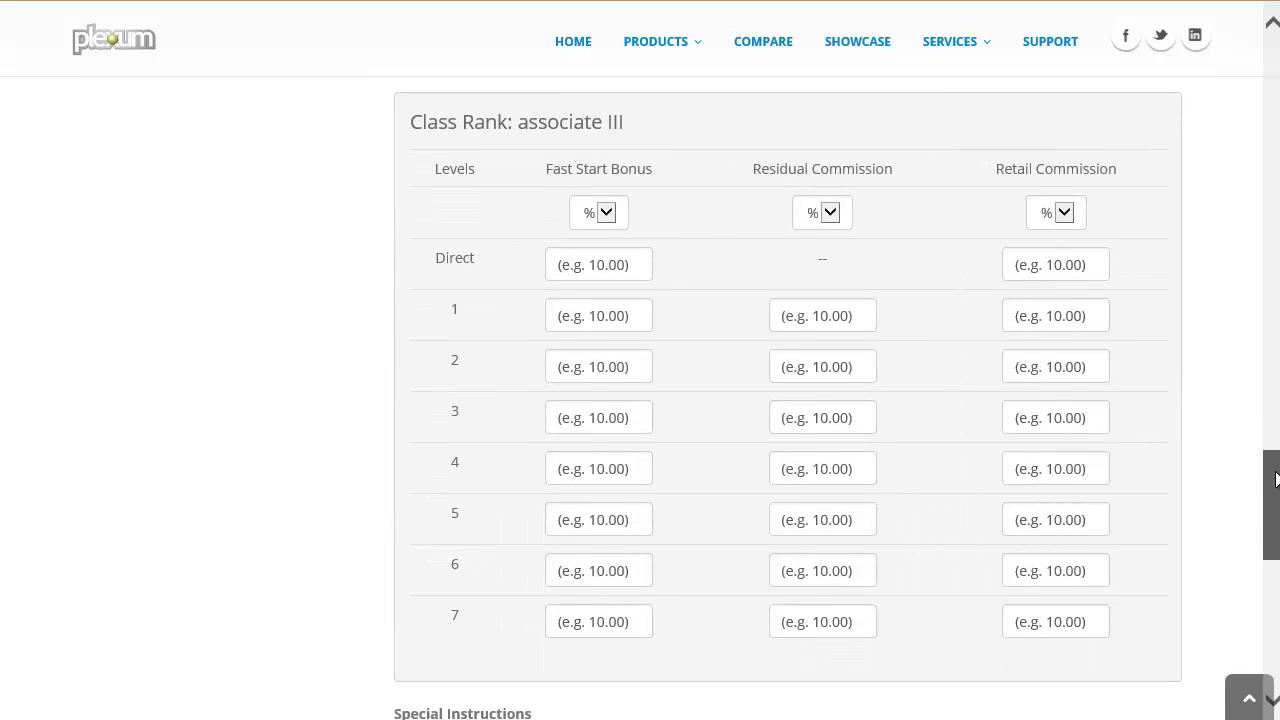
pyautogui.click(637, 266)
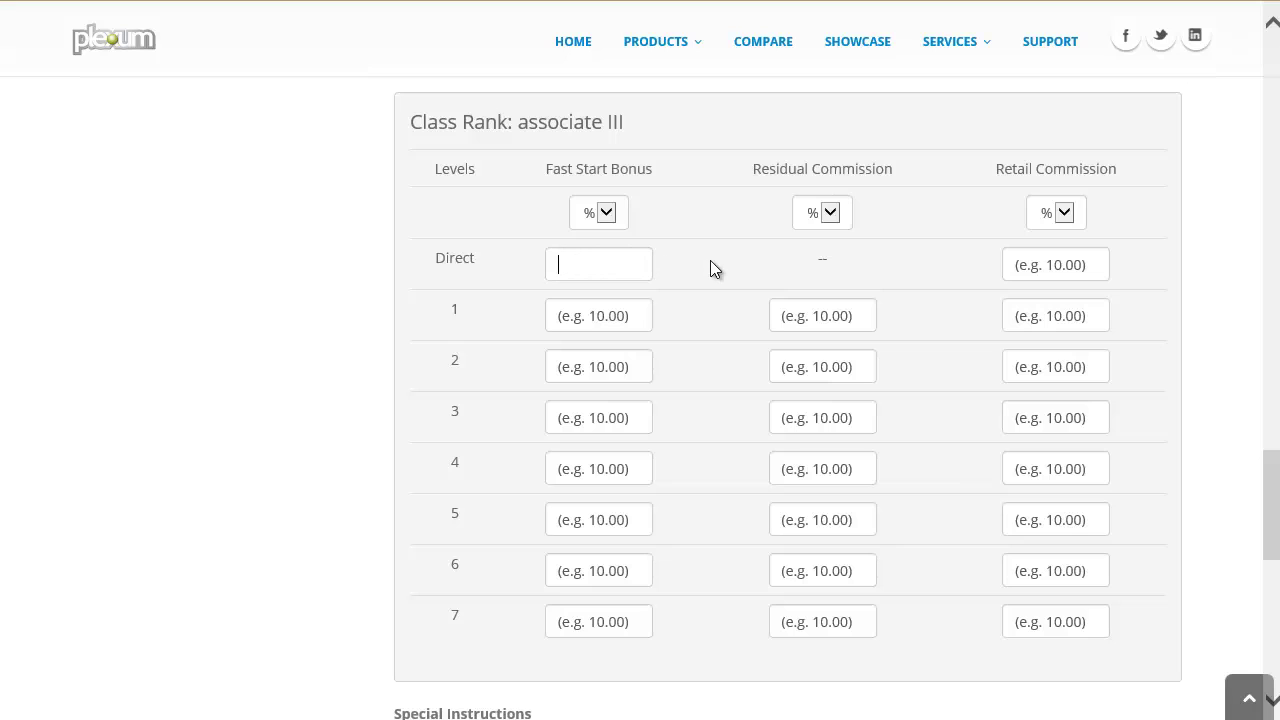
pyautogui.write('25')
# Step: Switch the commission instructions to associate II and examine its Global and class rank tables
pyautogui.scroll(-1, 1148, 478)
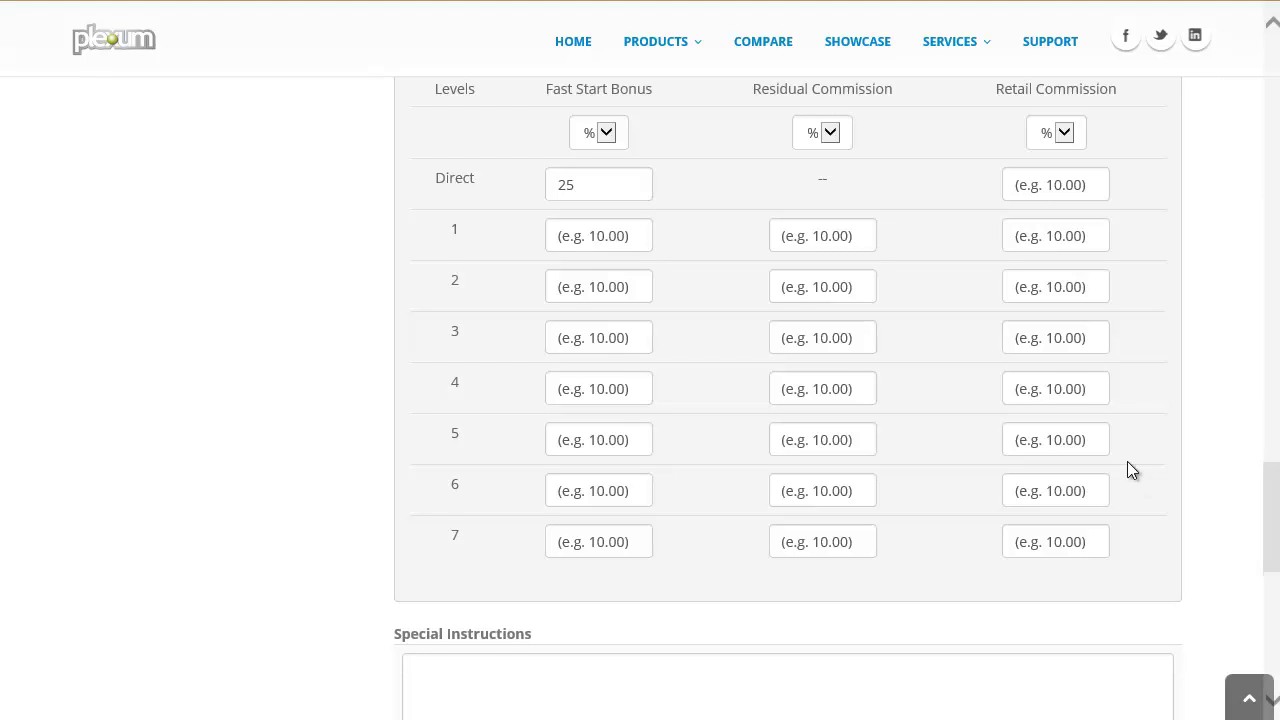
pyautogui.scroll(-10, 1145, 480)
pyautogui.scroll(15, 1142, 481)
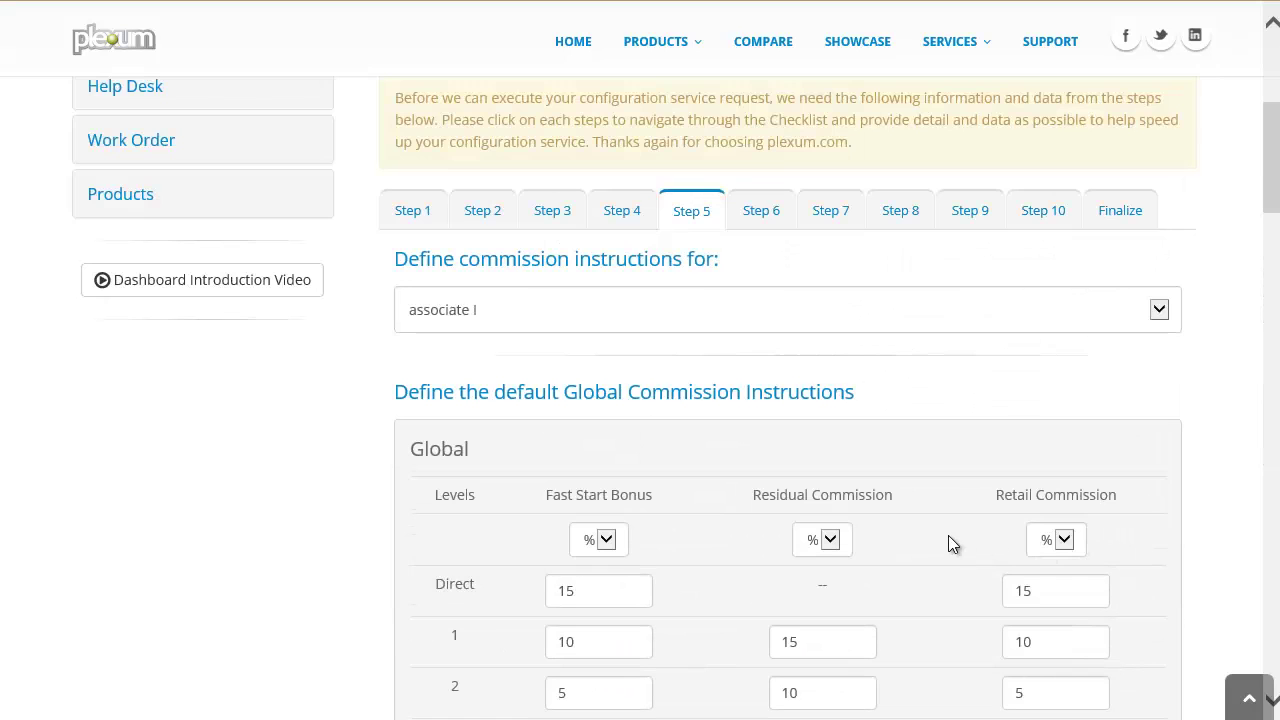
pyautogui.scroll(-1, 943, 550)
pyautogui.scroll(1, 943, 551)
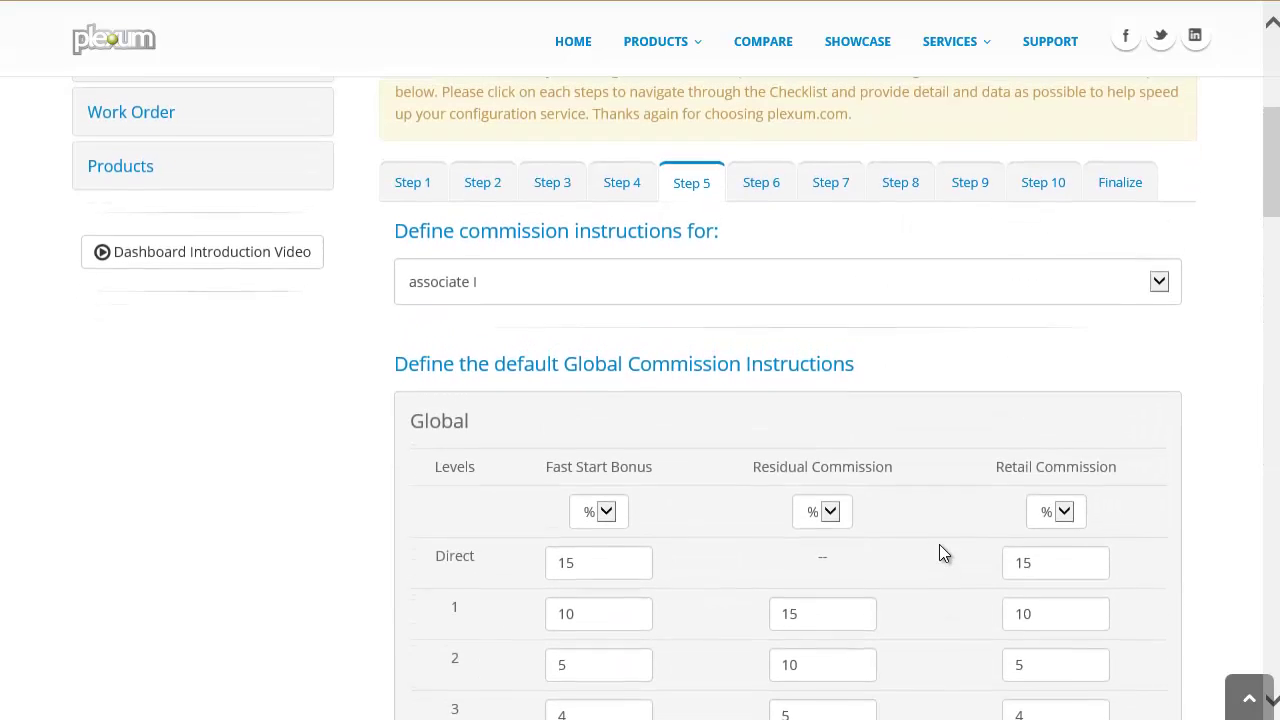
pyautogui.click(515, 283)
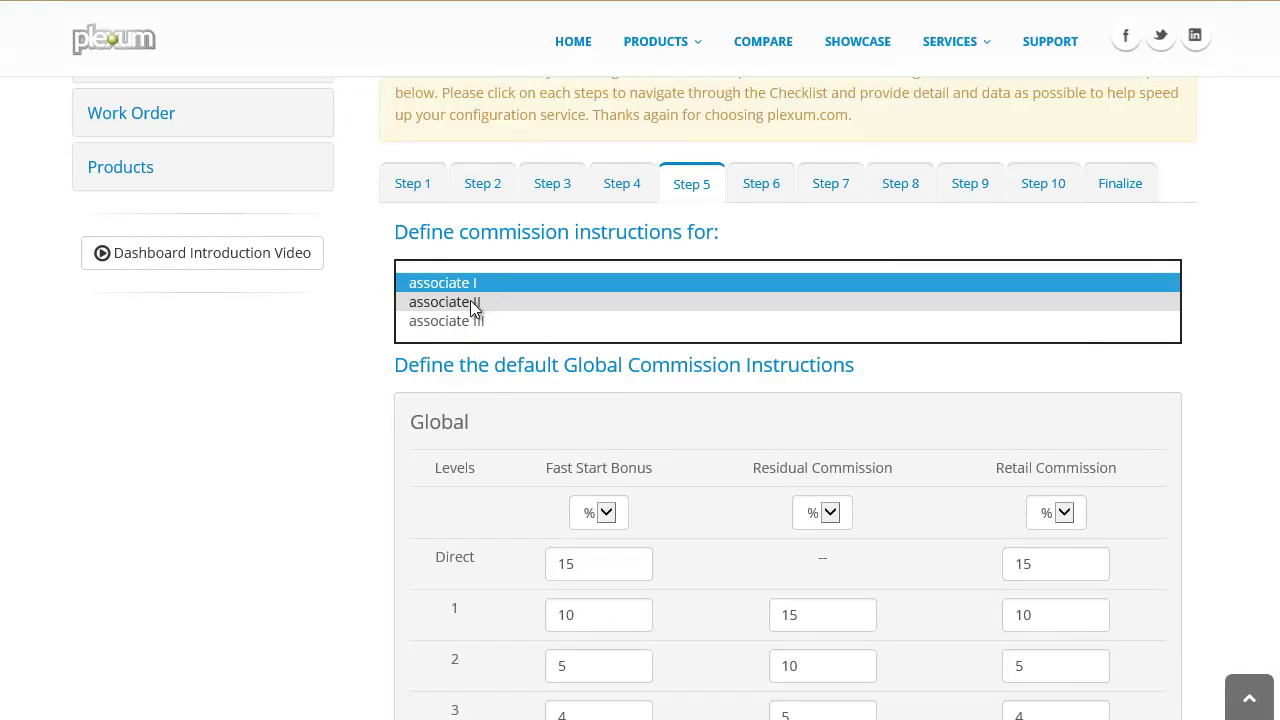
pyautogui.click(473, 301)
pyautogui.scroll(-3, 956, 416)
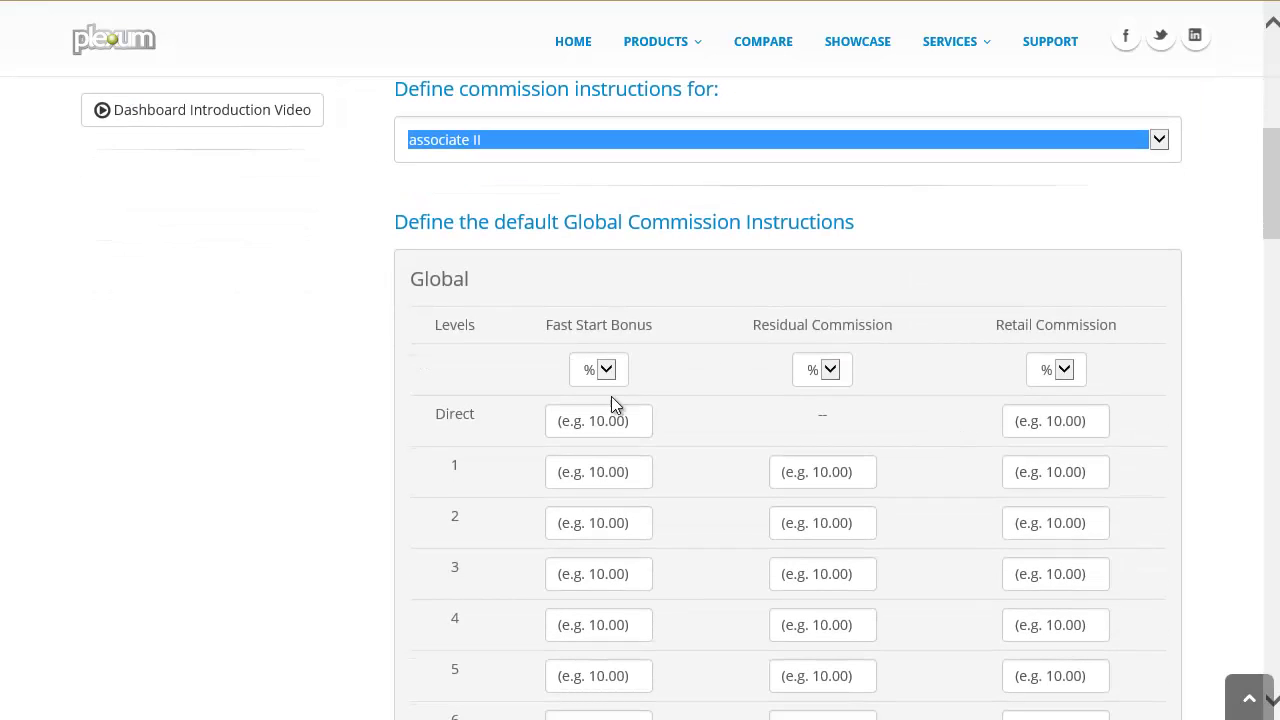
pyautogui.scroll(-1, 929, 455)
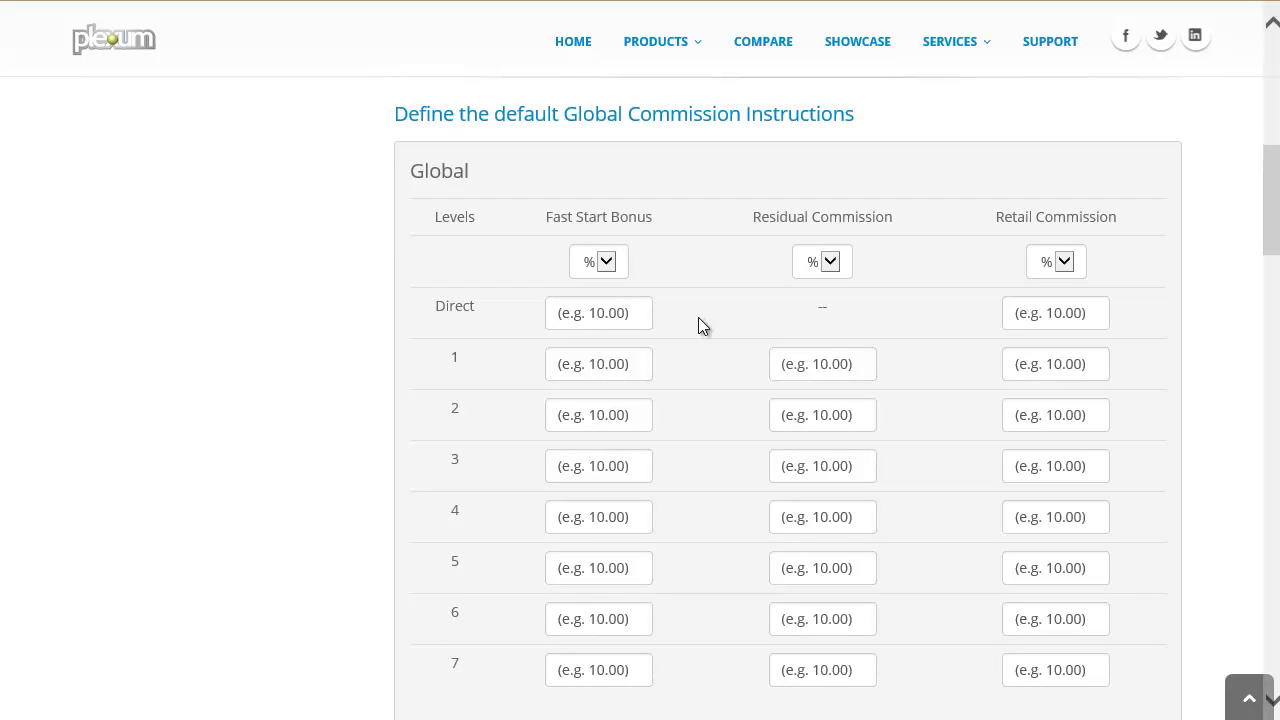
pyautogui.scroll(-5, 730, 321)
pyautogui.scroll(-7, 710, 385)
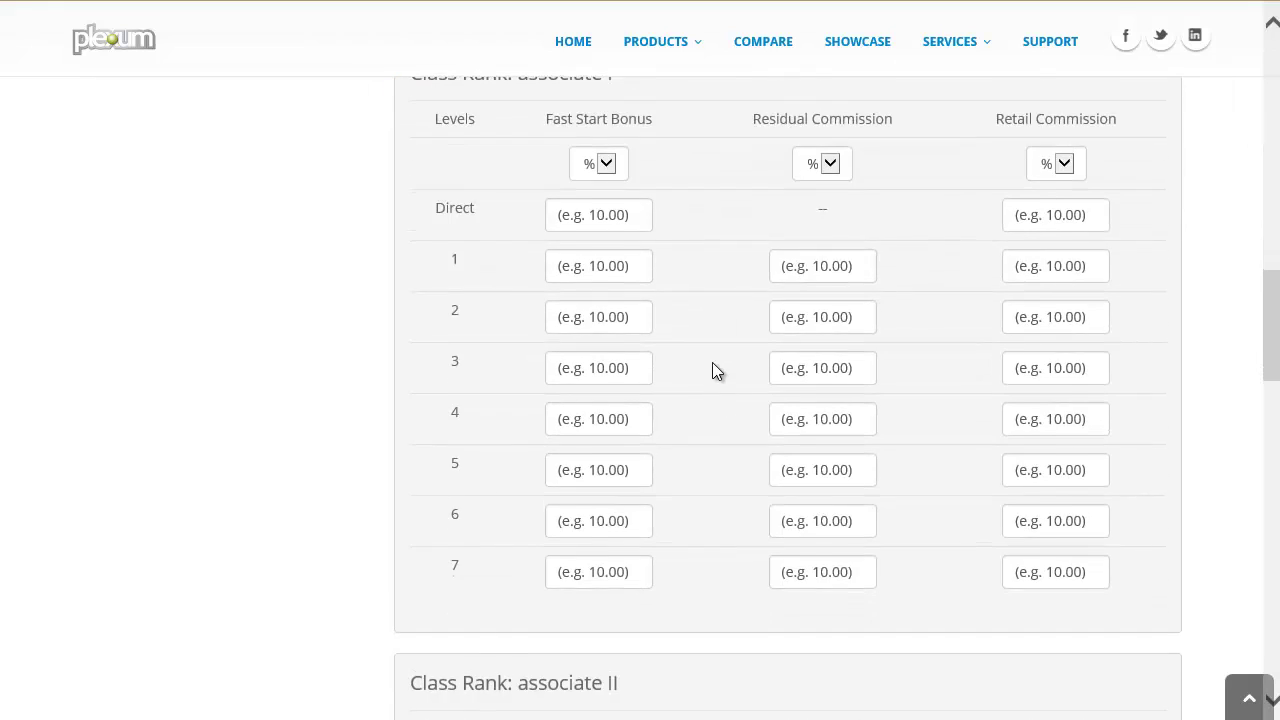
pyautogui.scroll(15, 725, 390)
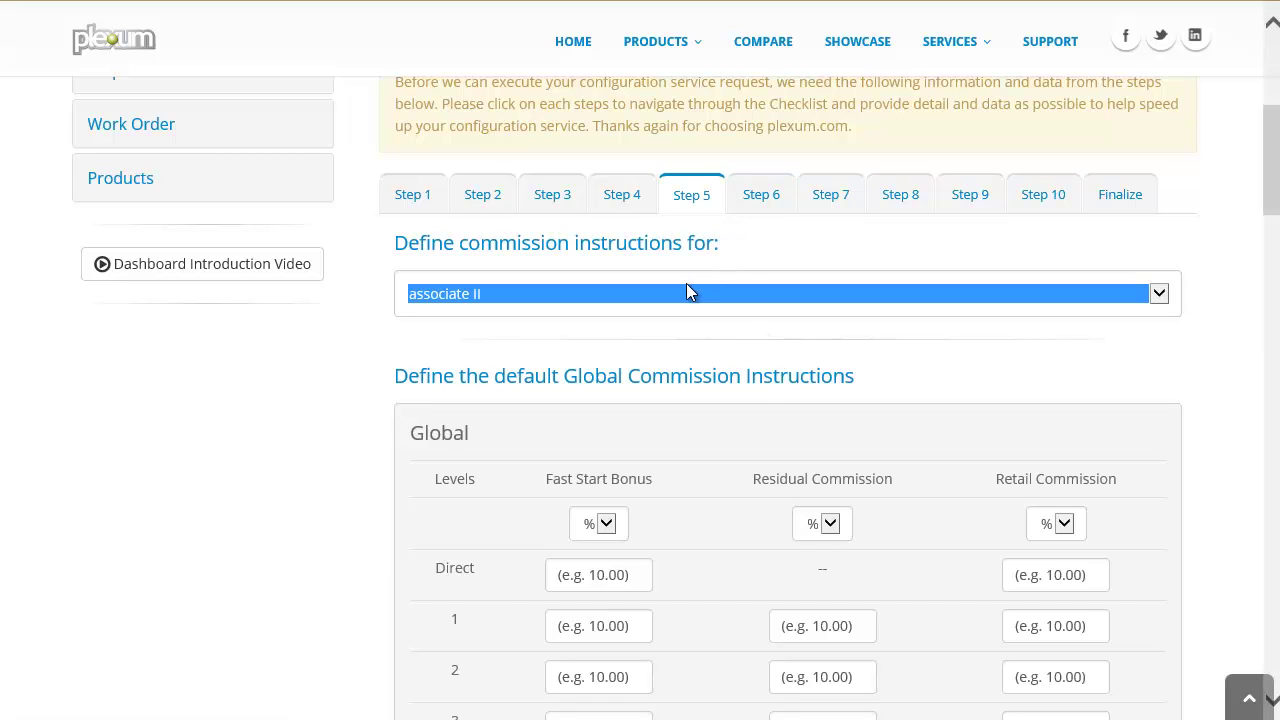
# Step: Return the commission instructions to associate I and check the other ranks that still need defining
pyautogui.scroll(1, 689, 291)
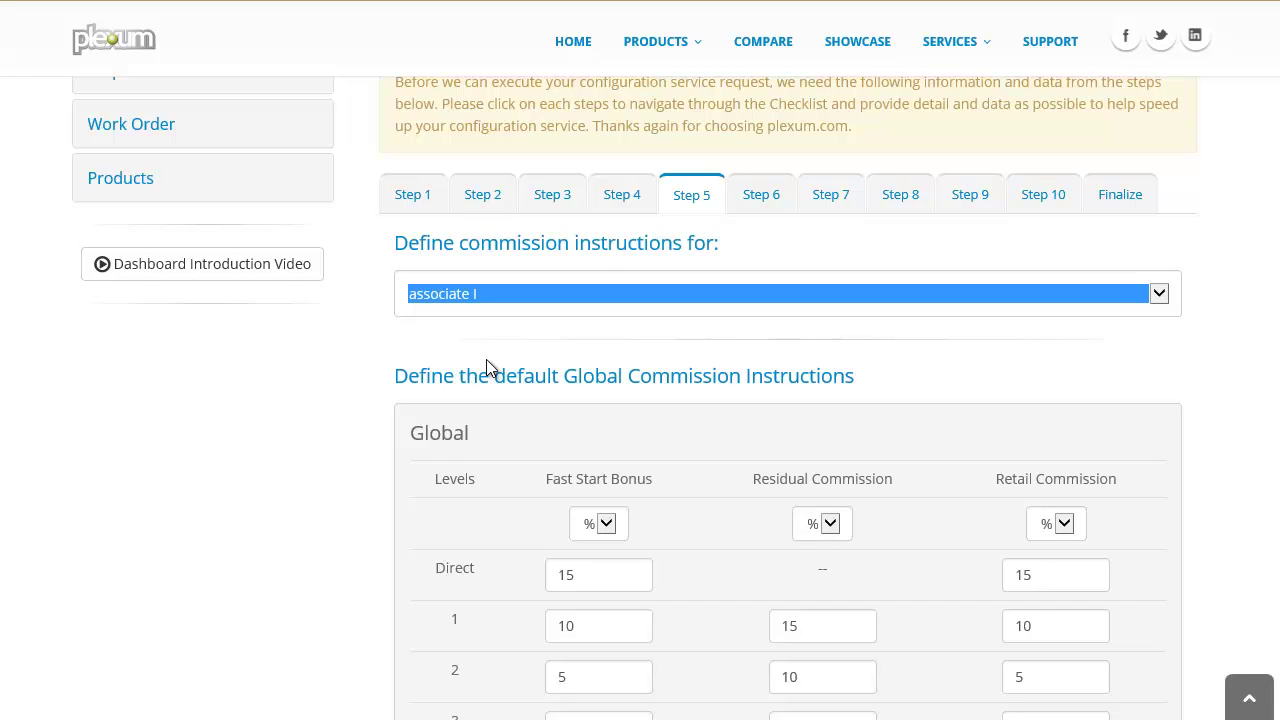
pyautogui.click(523, 296)
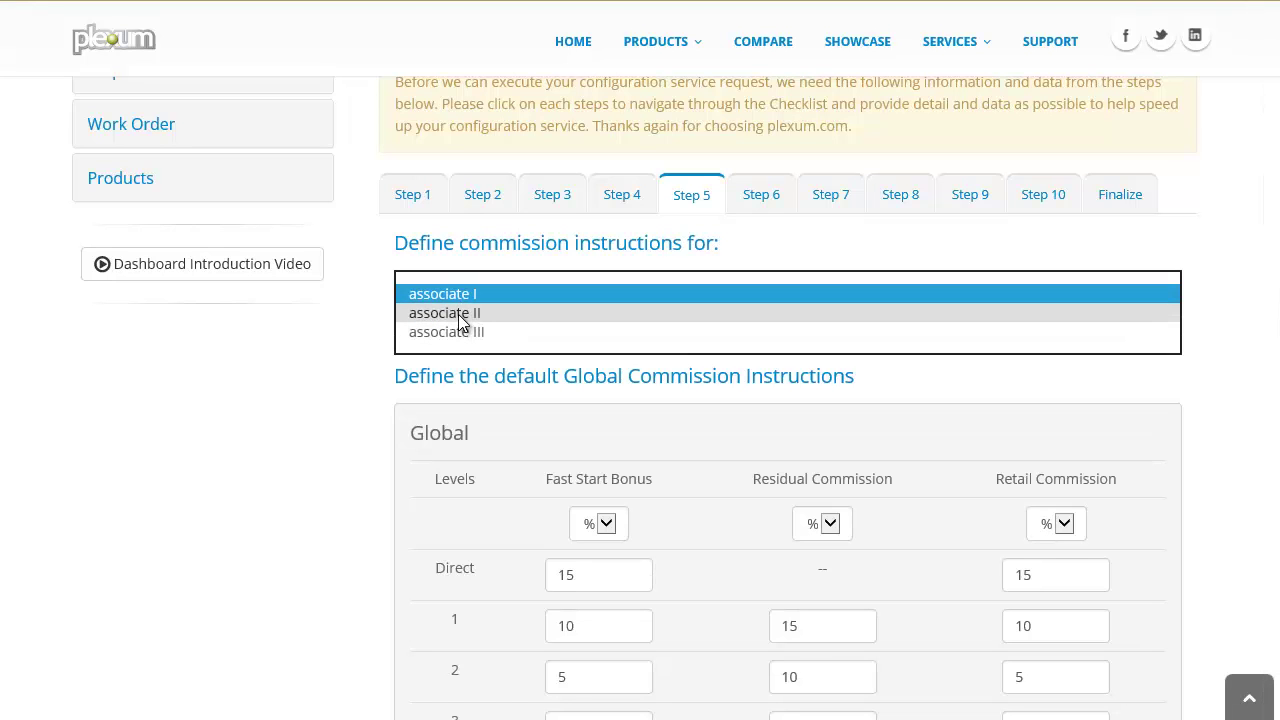
pyautogui.click(1230, 309)
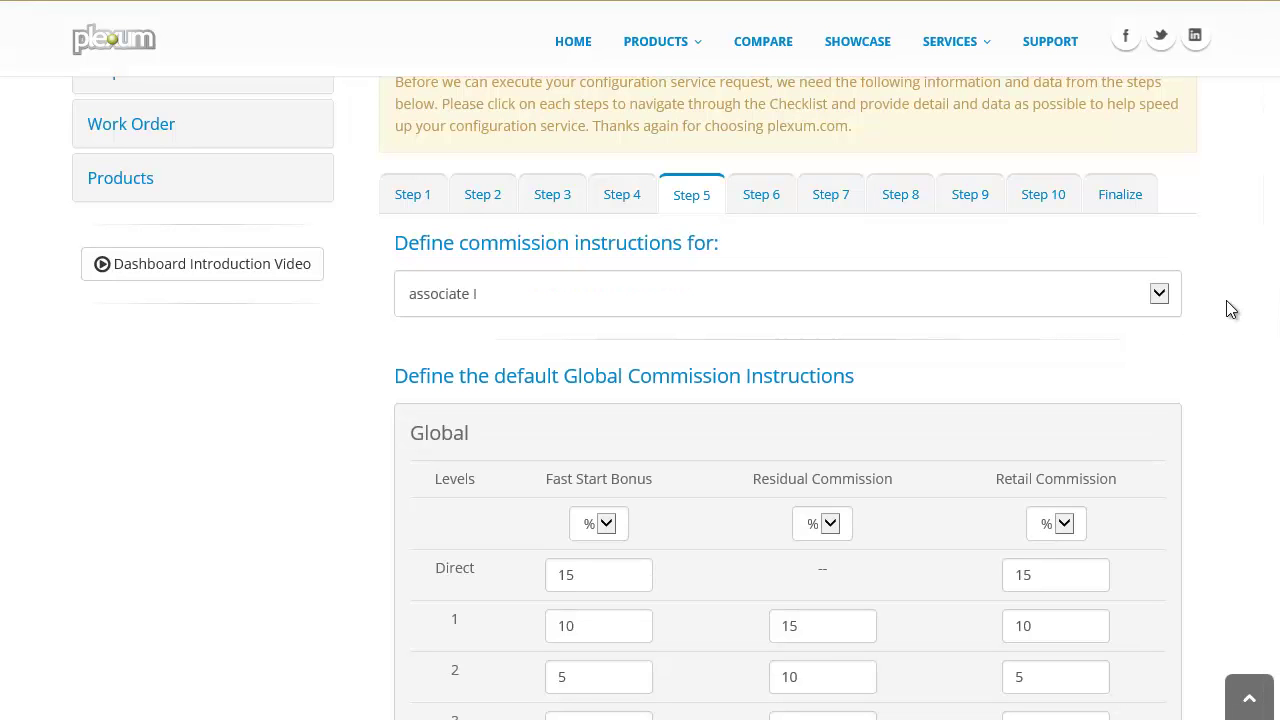